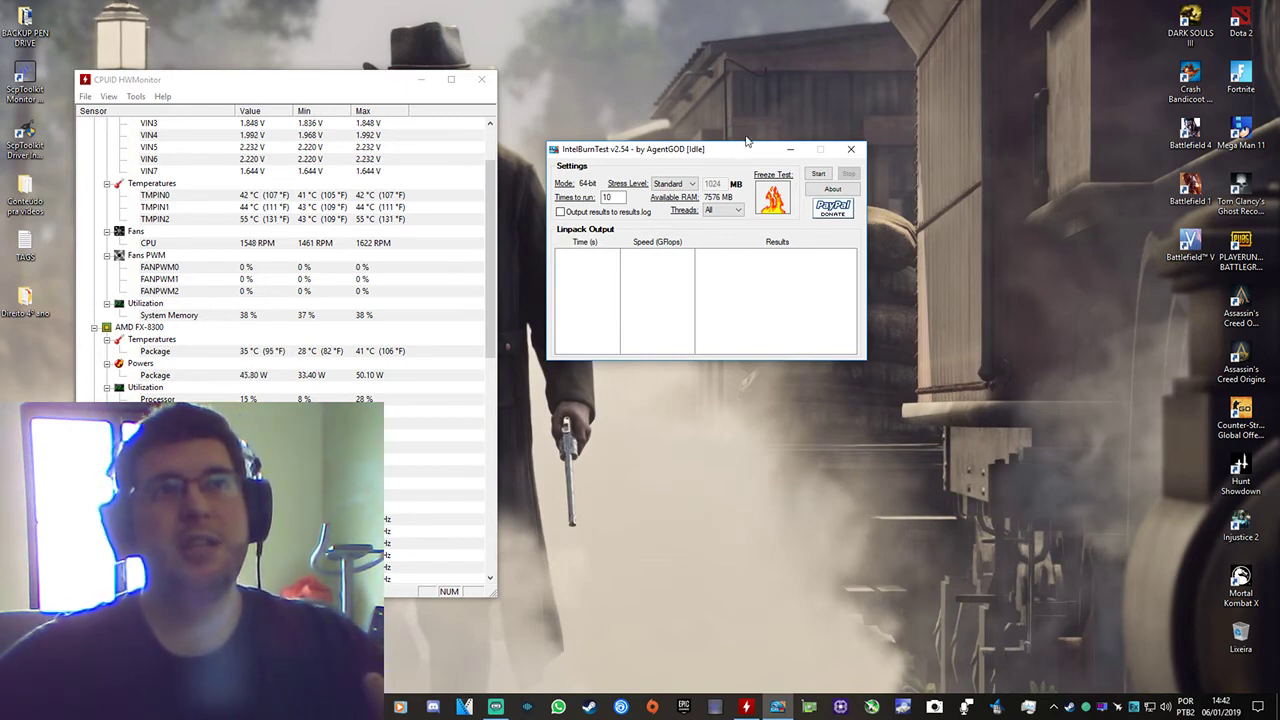
# - Minimize the HWMonitor window and reposition the IntelBurnTest window near the middle of the desktop
pyautogui.moveTo(710, 149); pyautogui.dragTo(695, 234)
pyautogui.click(421, 79)
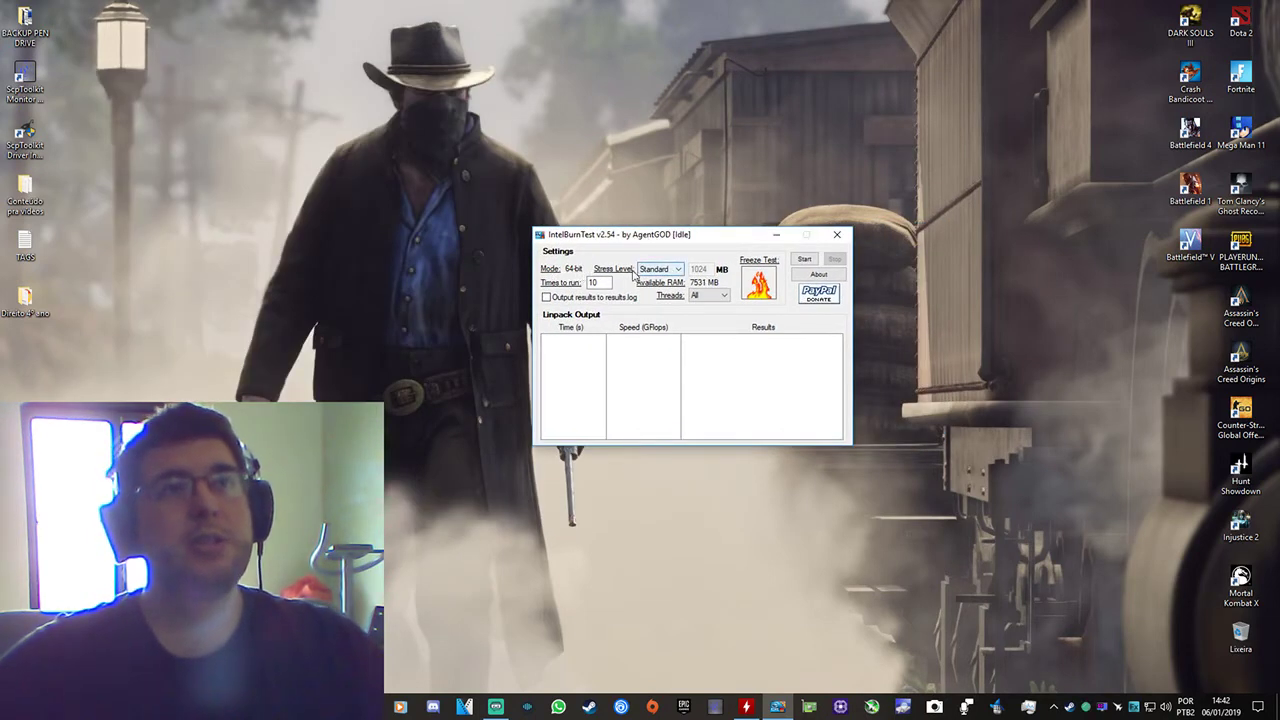
pyautogui.moveTo(672, 236); pyautogui.dragTo(659, 239)
# - Review the available stress levels and thread counts in IntelBurnTest, keeping Standard and All selected
pyautogui.click(648, 272)
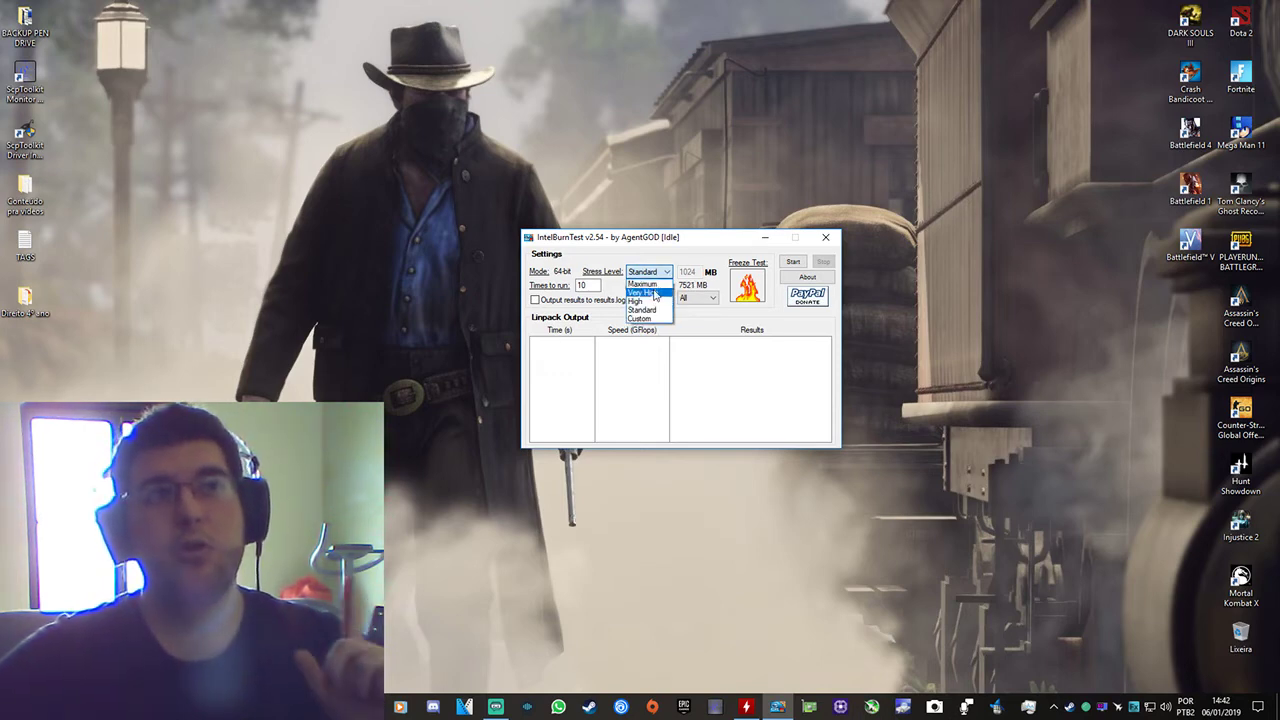
pyautogui.click(667, 273)
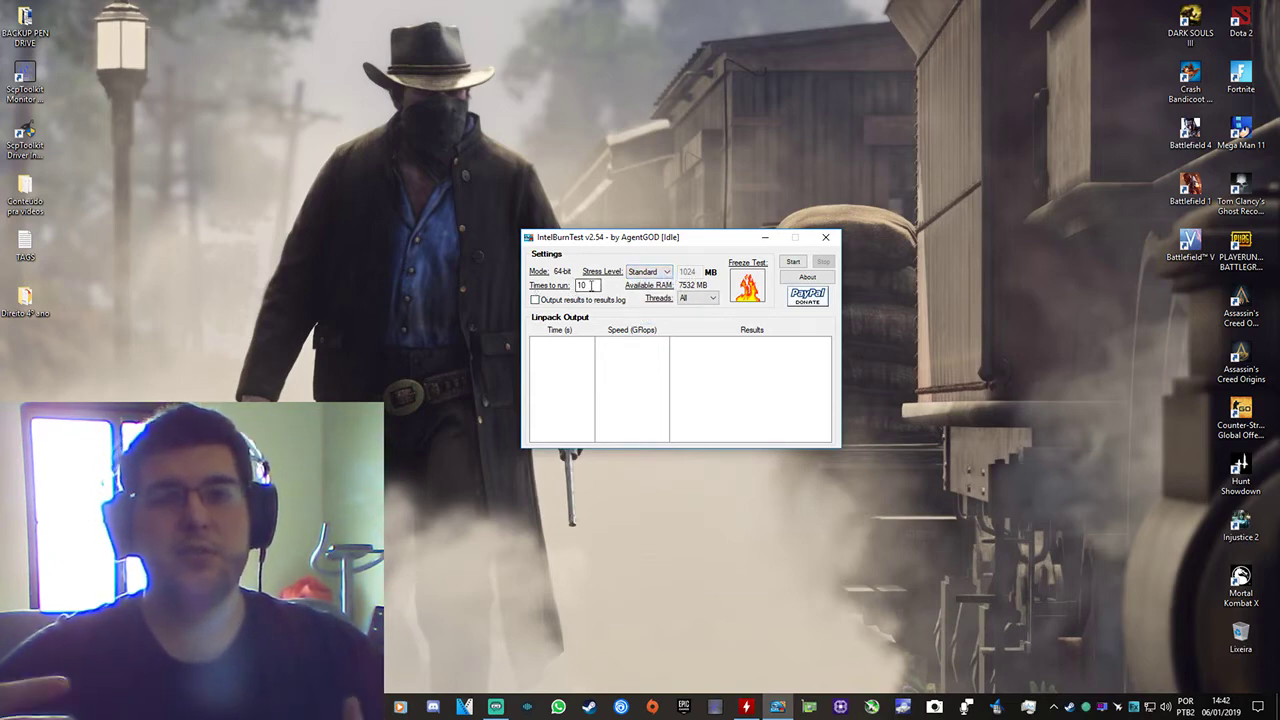
pyautogui.click(647, 273)
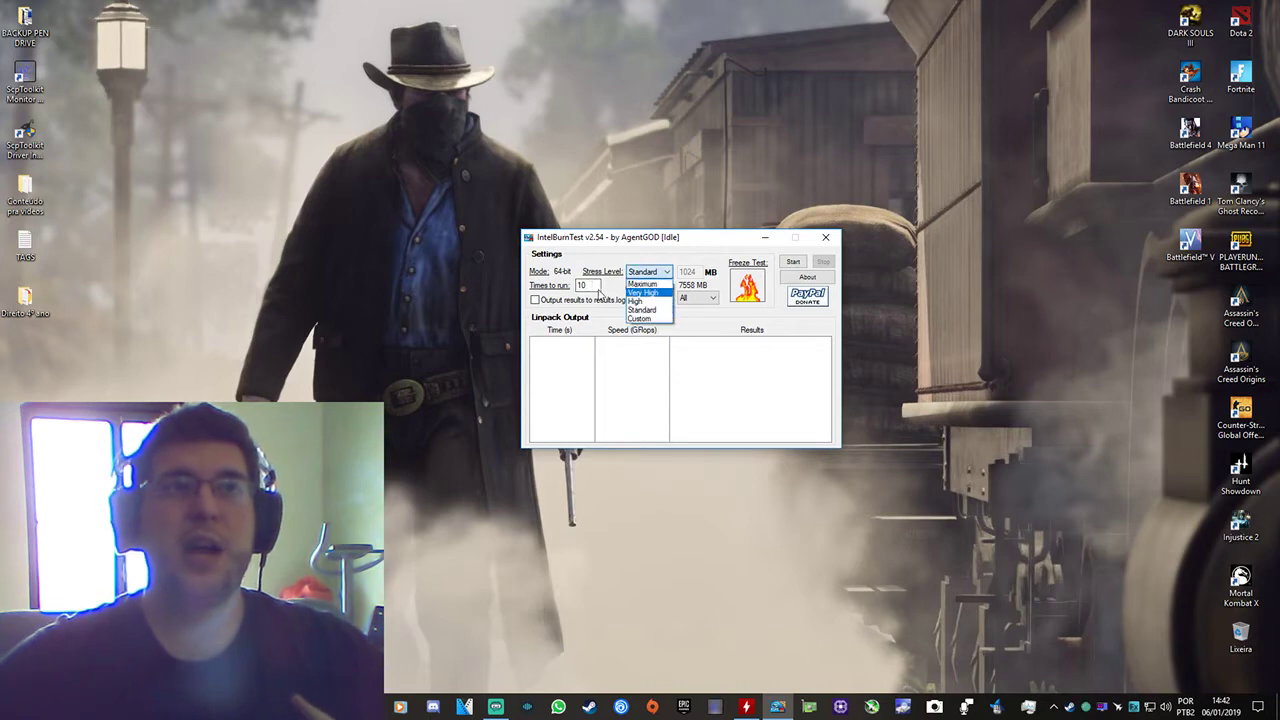
pyautogui.click(642, 302)
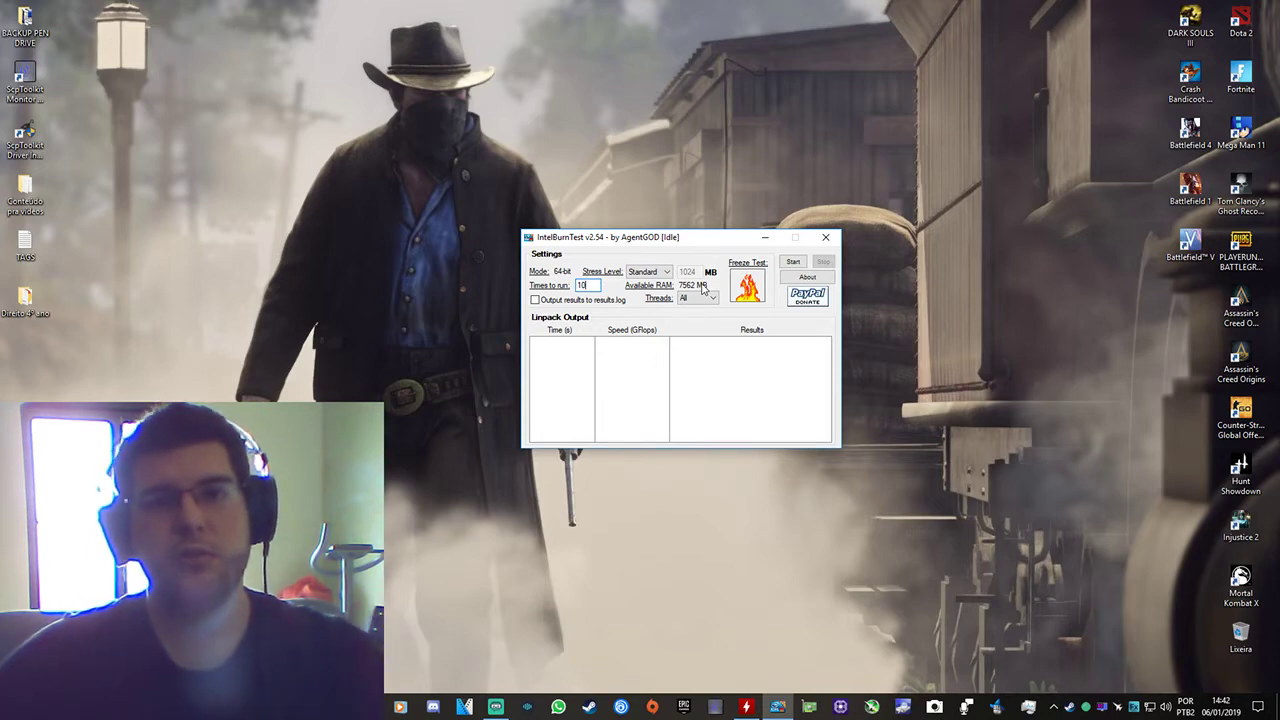
pyautogui.click(700, 298)
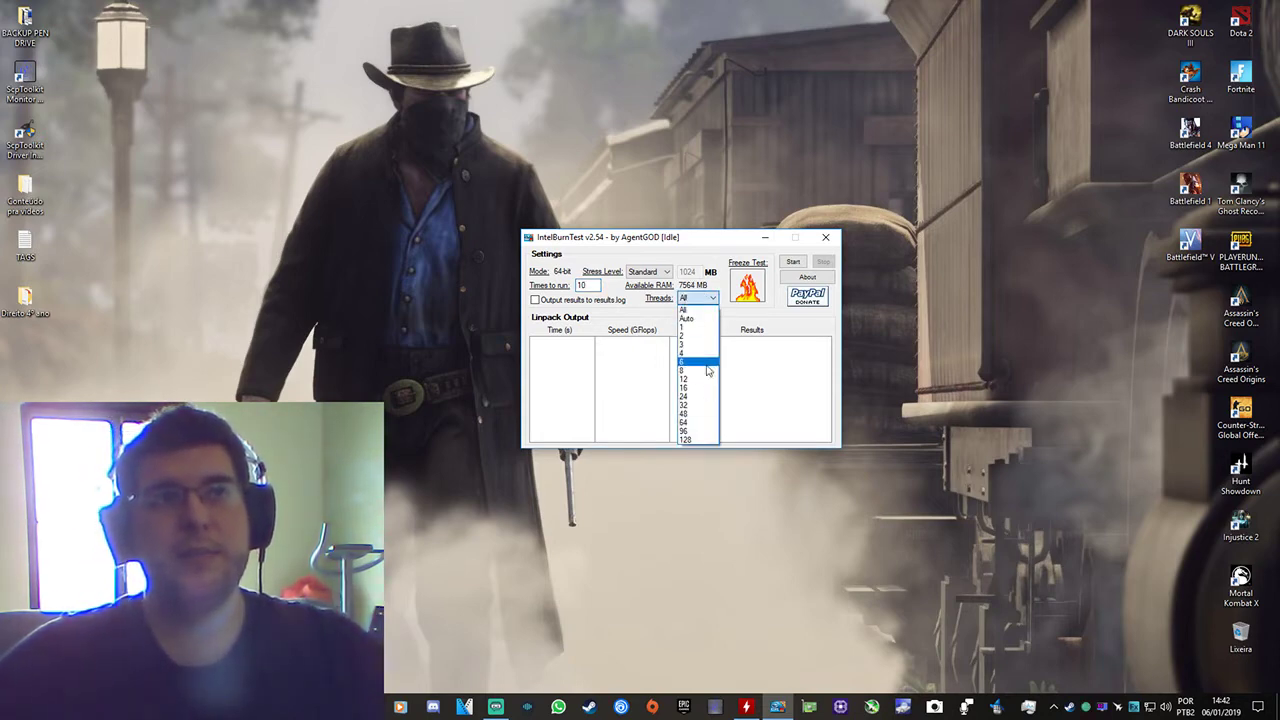
pyautogui.click(697, 309)
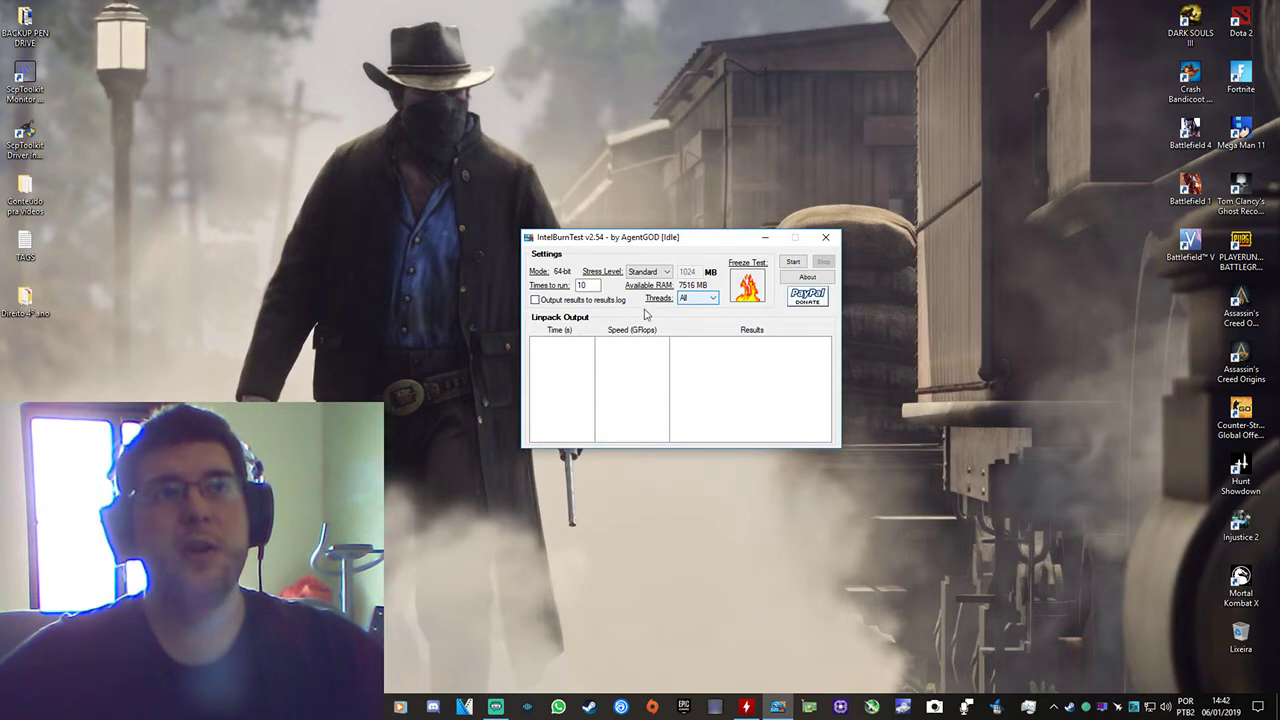
# - Set the stress level to Very High and the times to run to 1
pyautogui.click(648, 271)
pyautogui.click(658, 300)
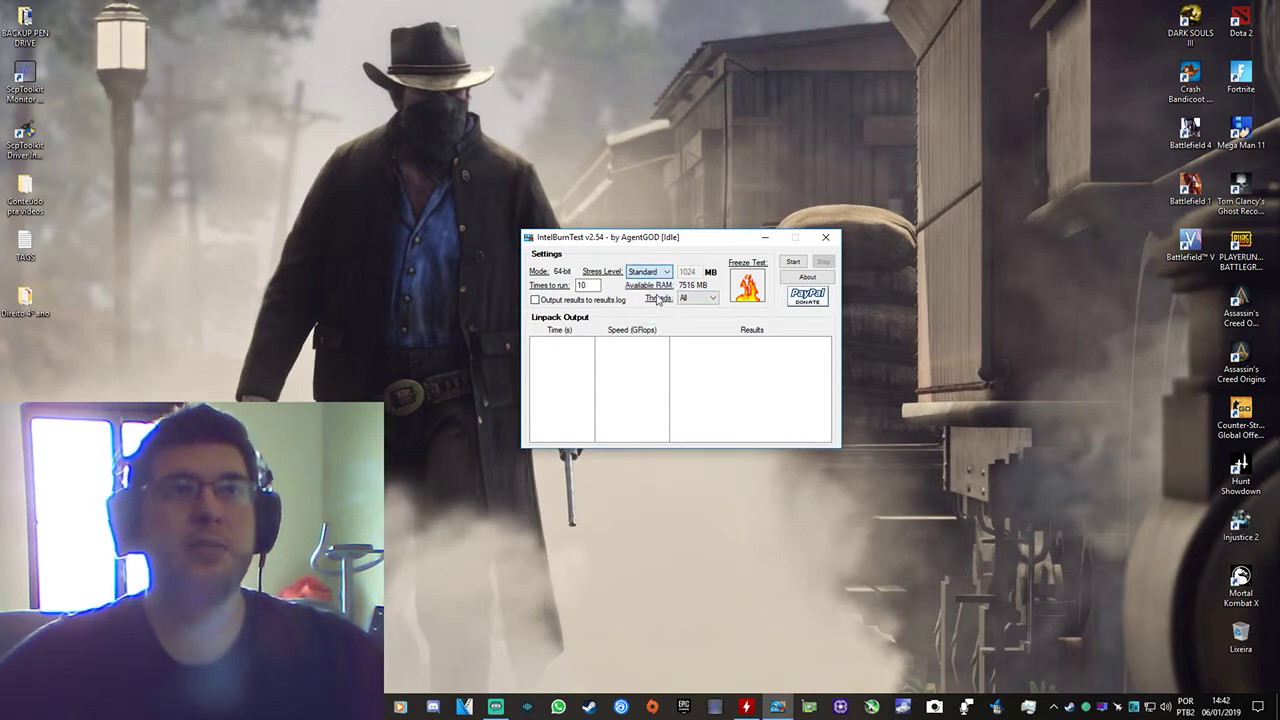
pyautogui.press('Down')
pyautogui.press('Down')
pyautogui.click(591, 285)
pyautogui.press('BackSpace')
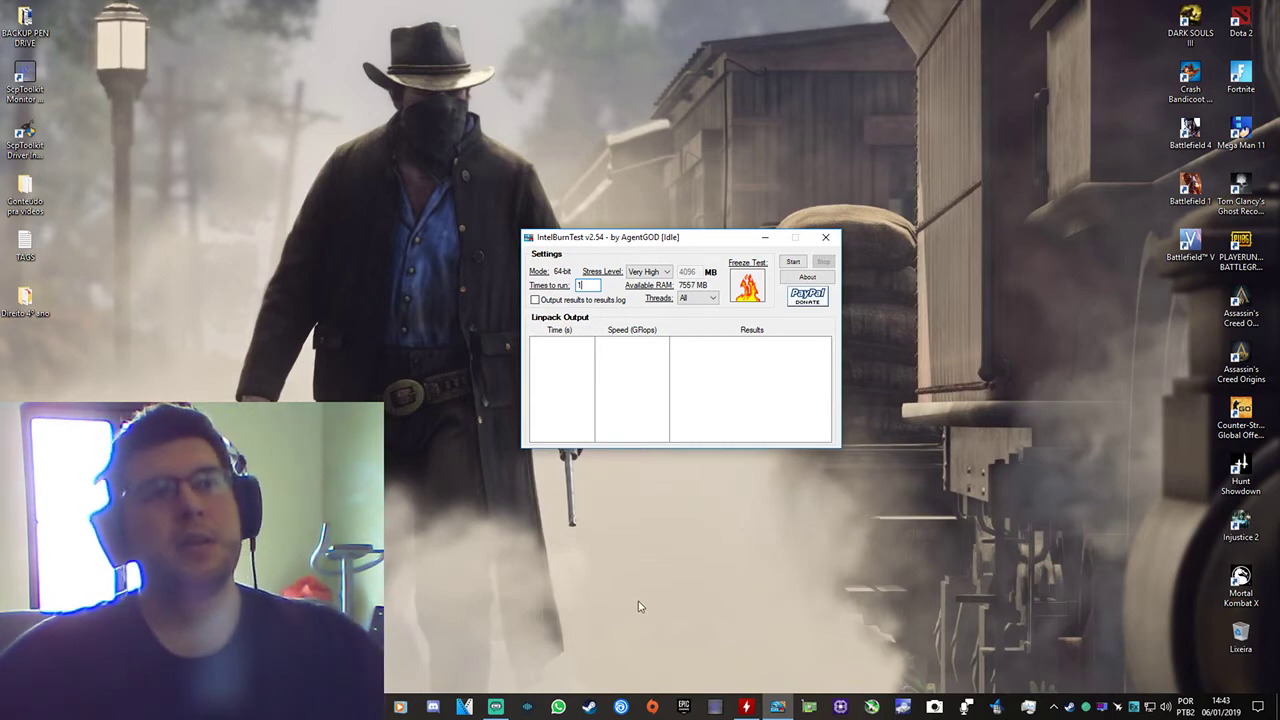
# - Restore the HWMonitor window and arrange it side by side with the IntelBurnTest window
pyautogui.click(777, 707)
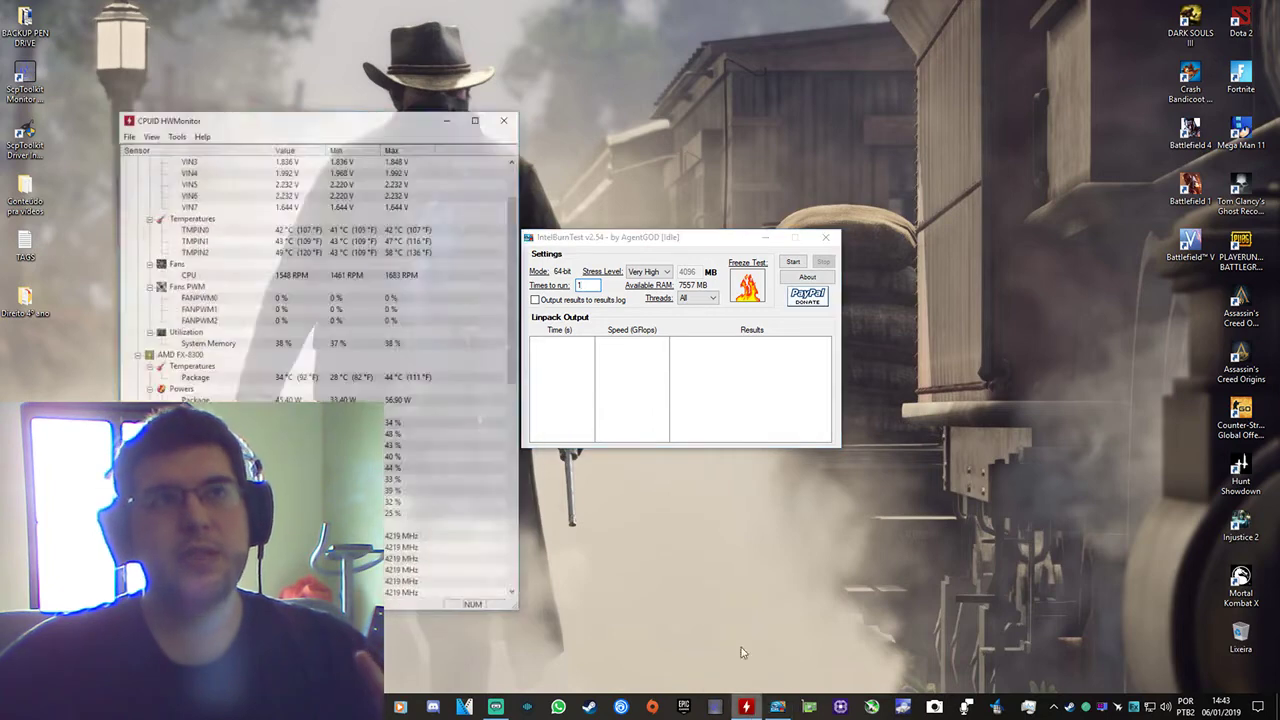
pyautogui.moveTo(688, 241); pyautogui.dragTo(857, 210)
pyautogui.moveTo(318, 86); pyautogui.dragTo(439, 144)
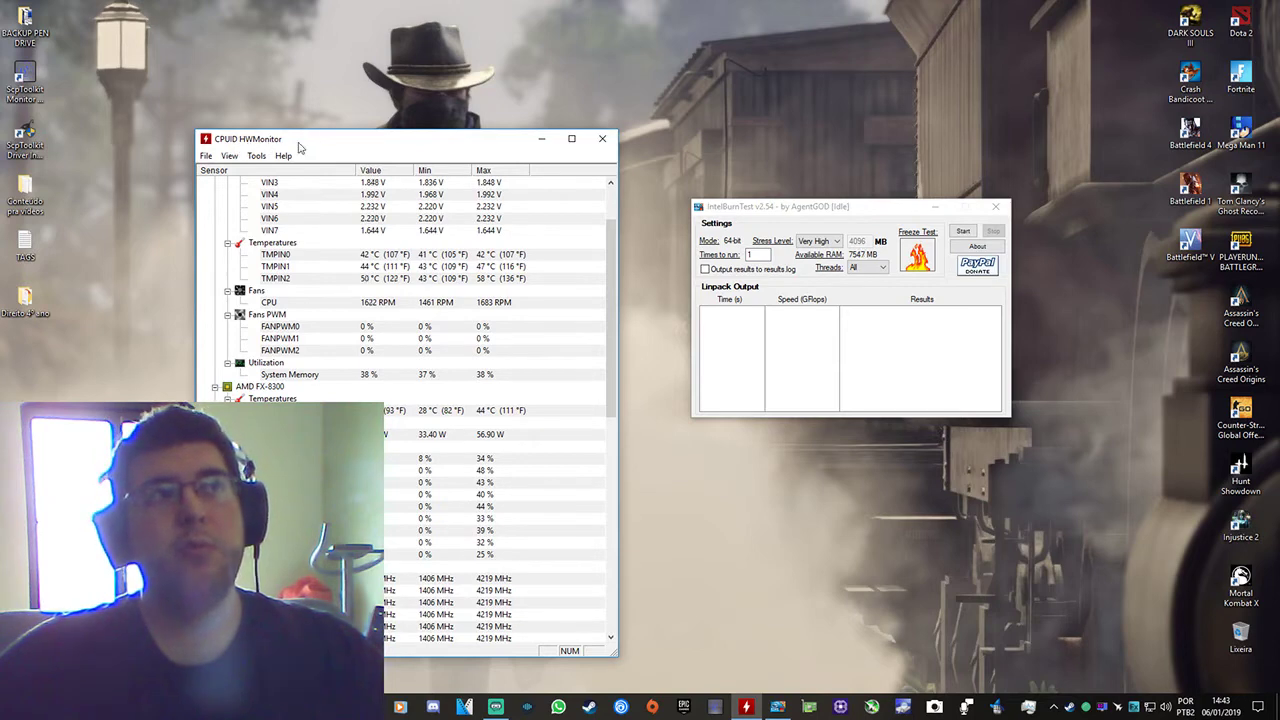
# - Examine HWMonitor's voltages, temperatures and fan speeds, plus the AMD FX-8300's package temperature, utilization and clocks
pyautogui.scroll(2, 430, 348)
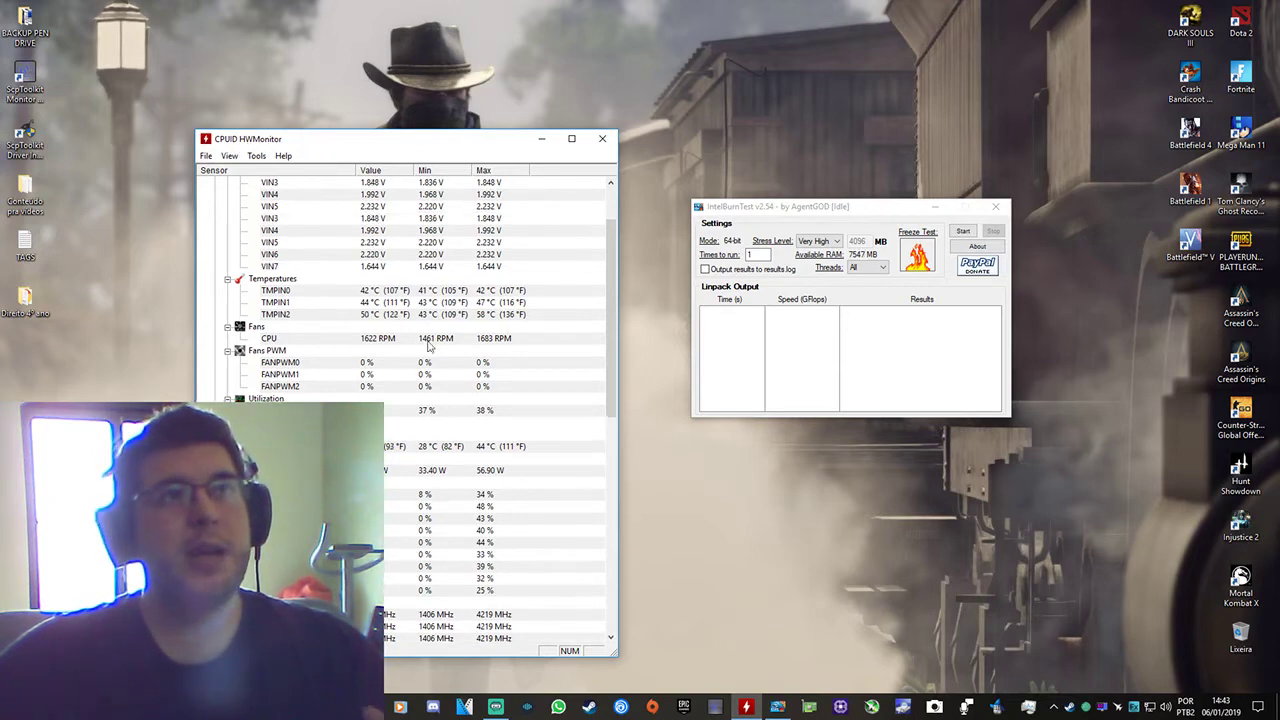
pyautogui.scroll(-15, 333, 354)
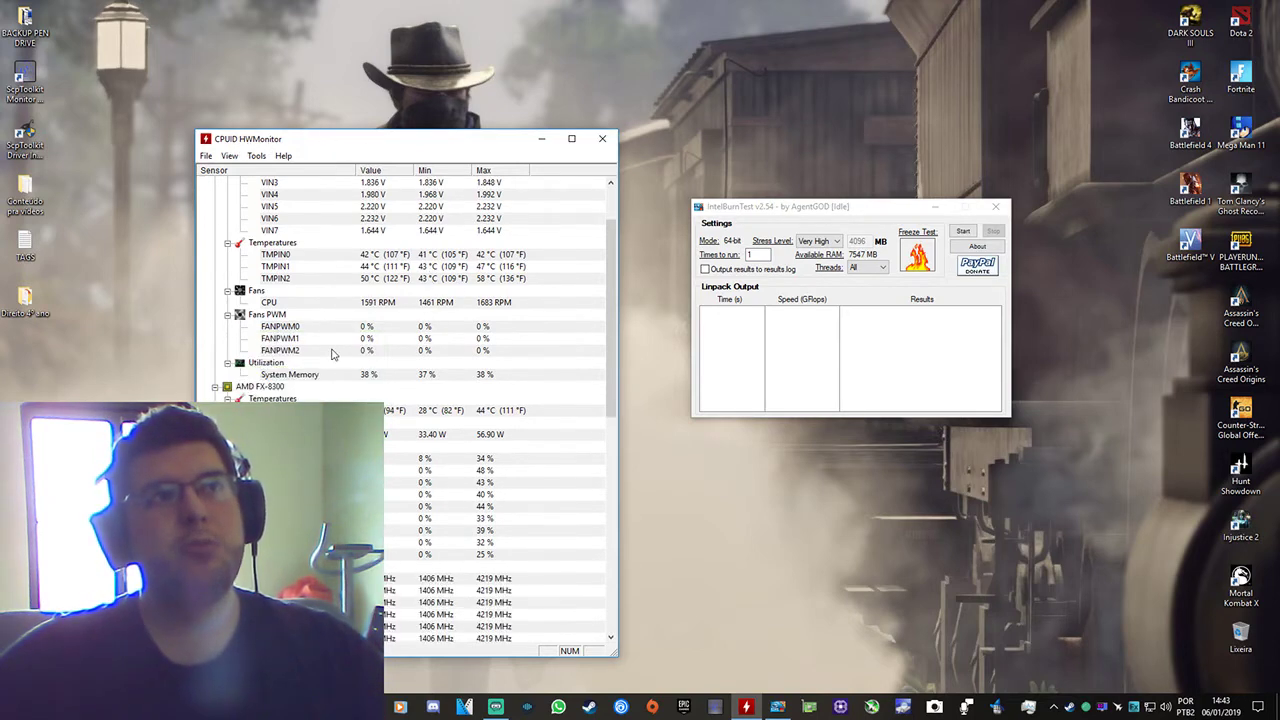
pyautogui.scroll(10, 432, 487)
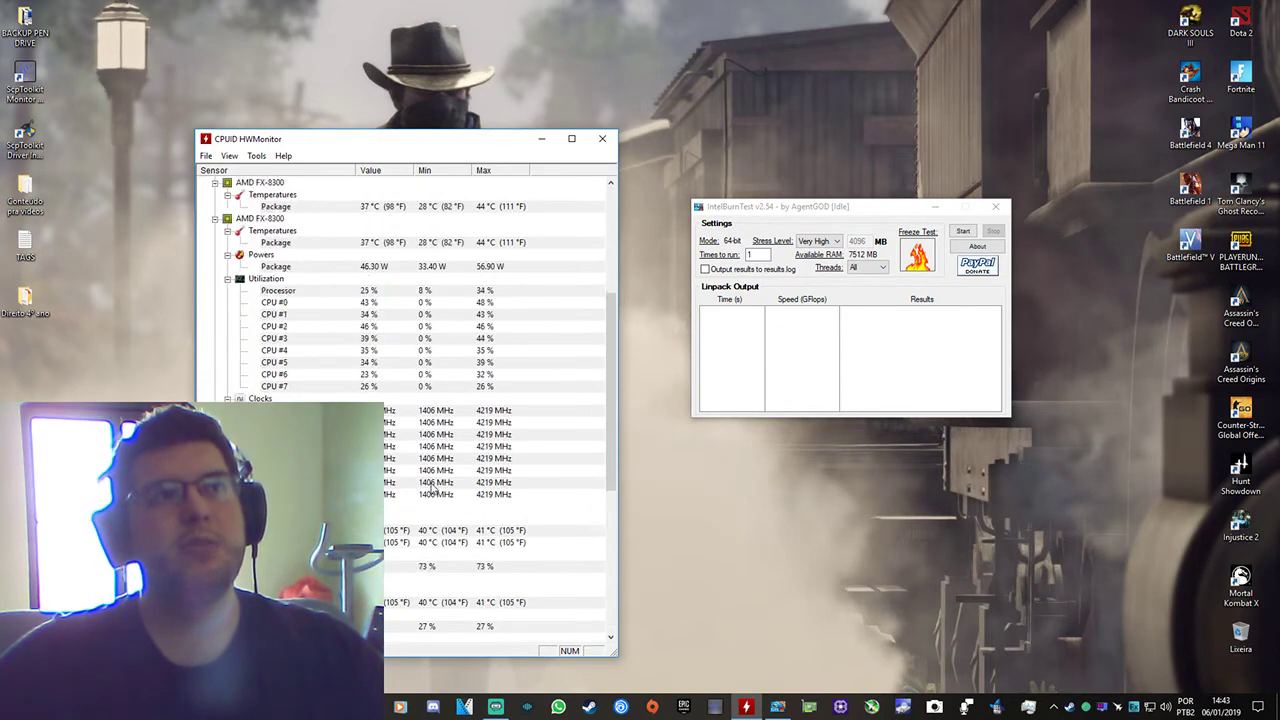
pyautogui.scroll(2, 432, 487)
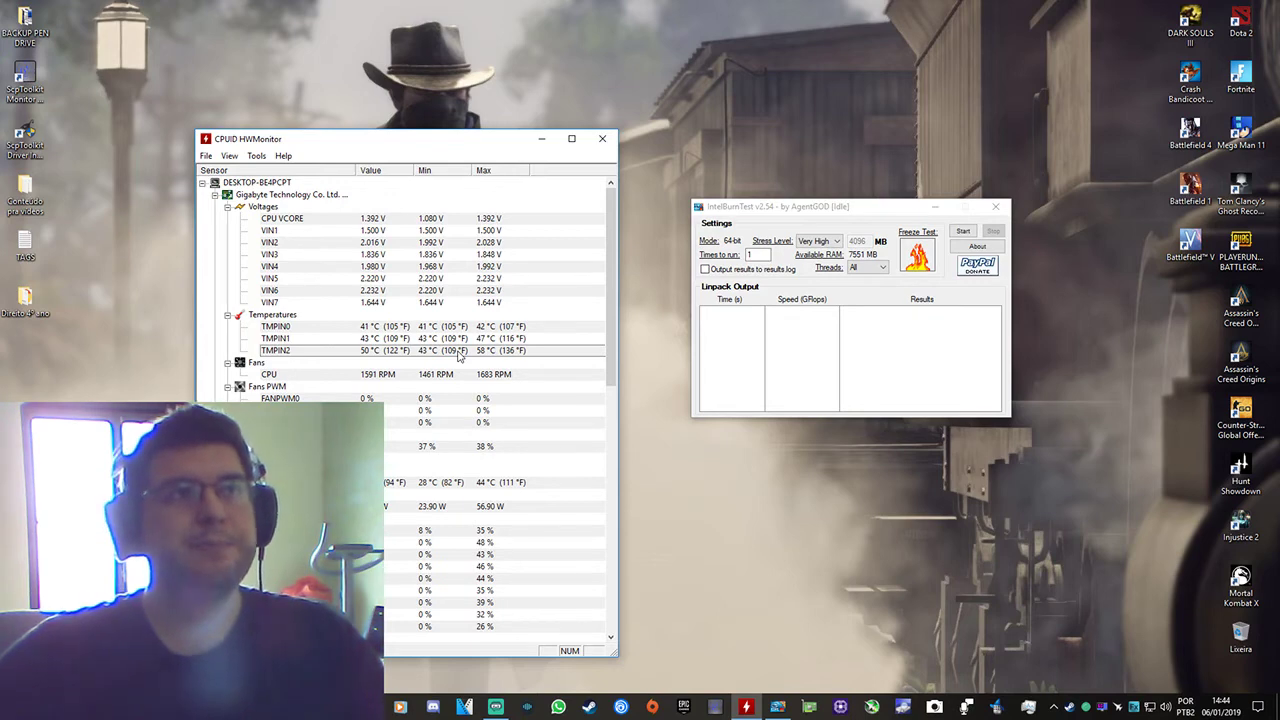
pyautogui.scroll(-3, 459, 354)
pyautogui.scroll(-2, 300, 358)
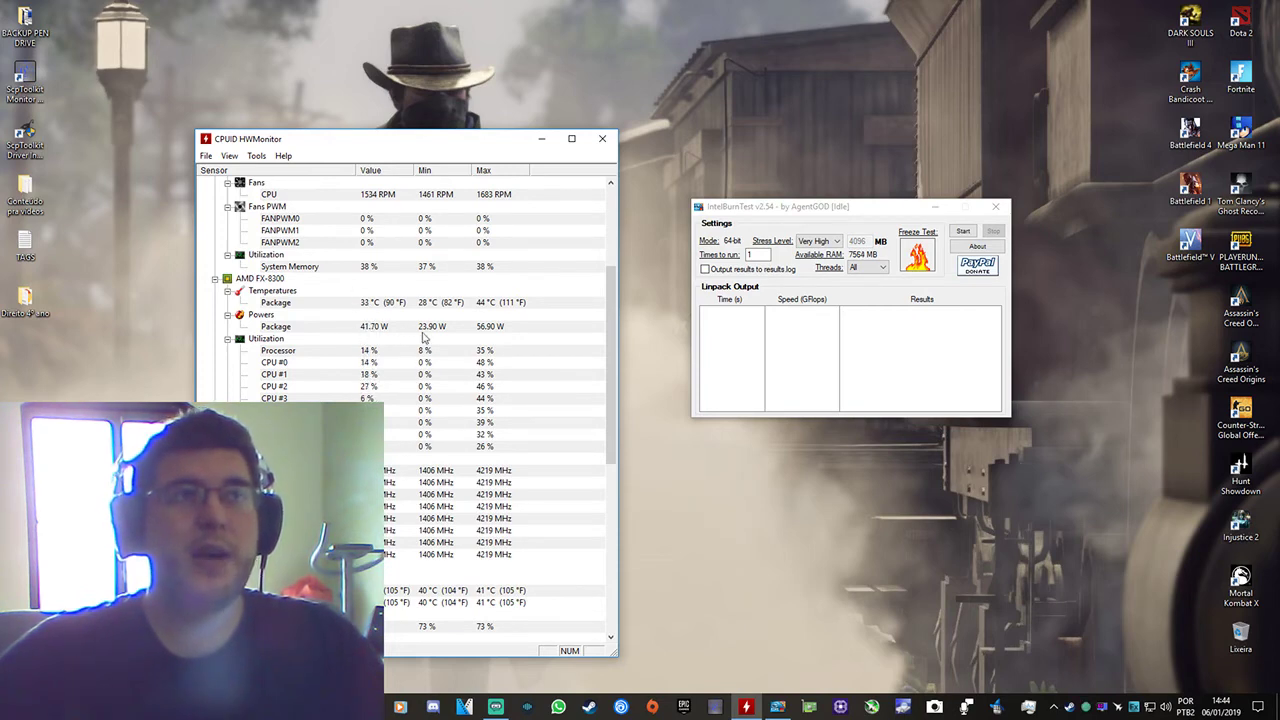
pyautogui.click(376, 305)
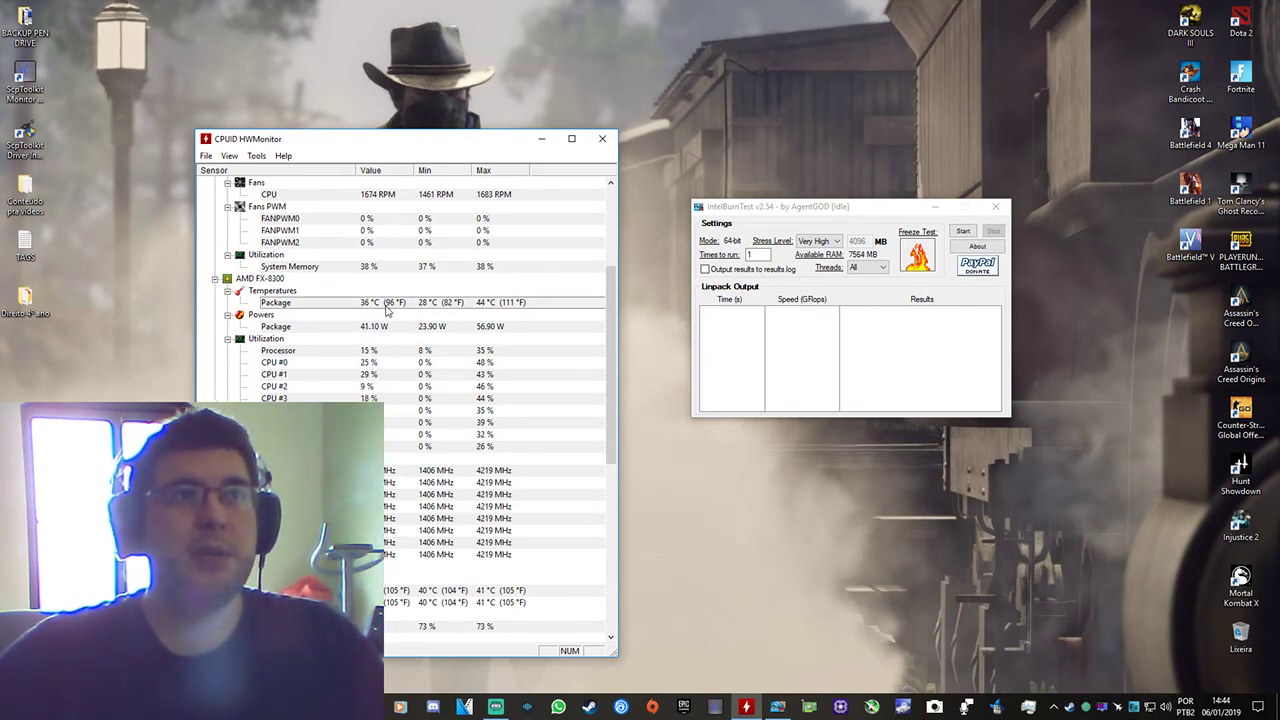
pyautogui.click(388, 482)
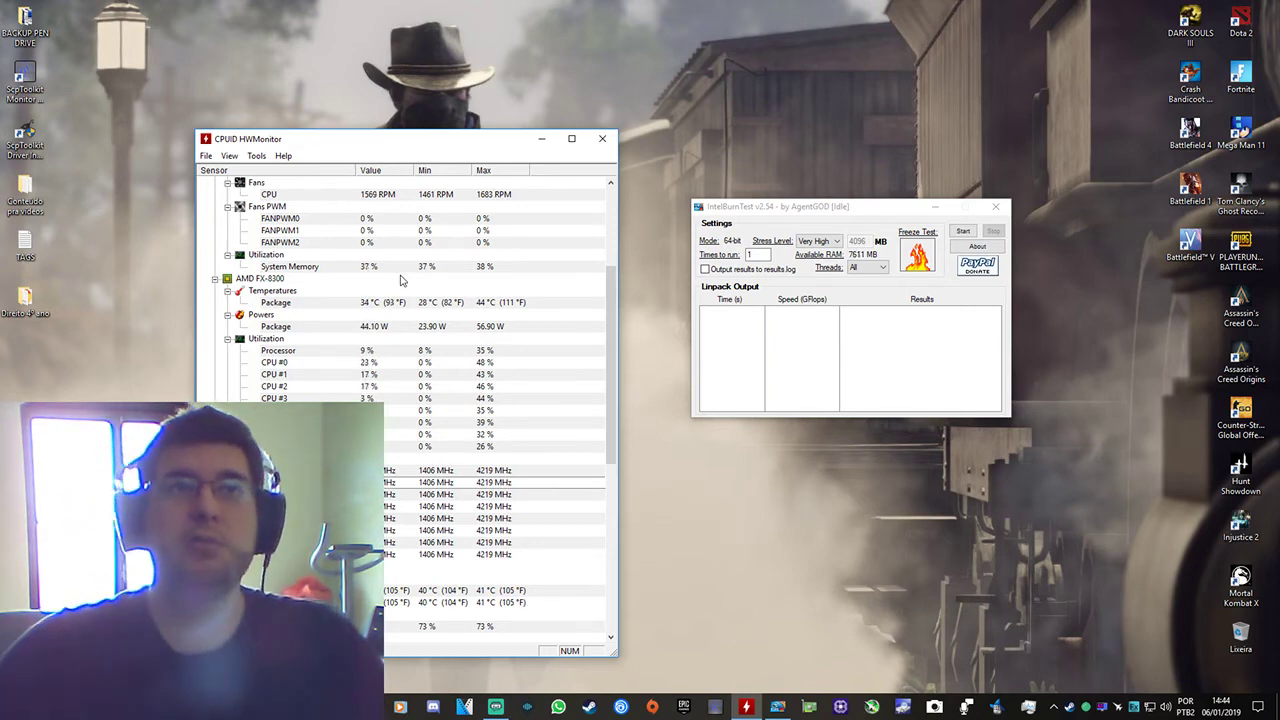
# - Move the IntelBurnTest window closer to HWMonitor and check the CPU package's maximum temperature
pyautogui.moveTo(851, 207); pyautogui.dragTo(793, 172)
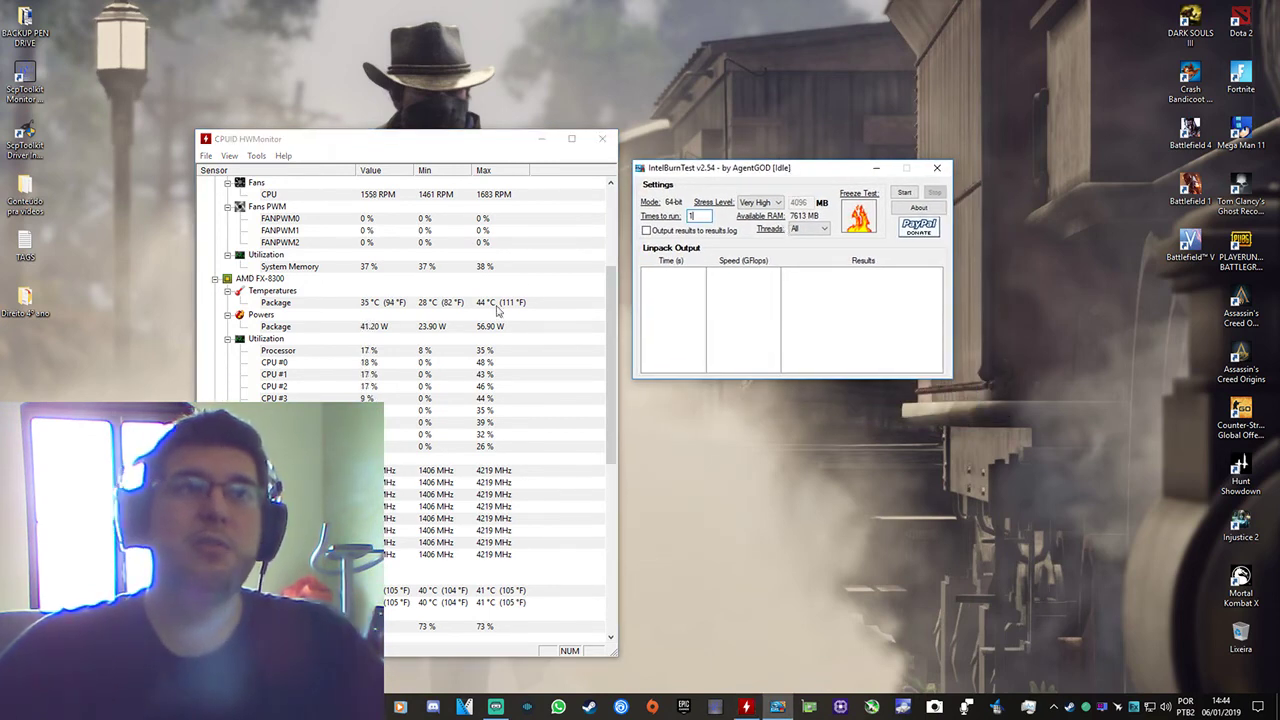
pyautogui.scroll(5, 477, 371)
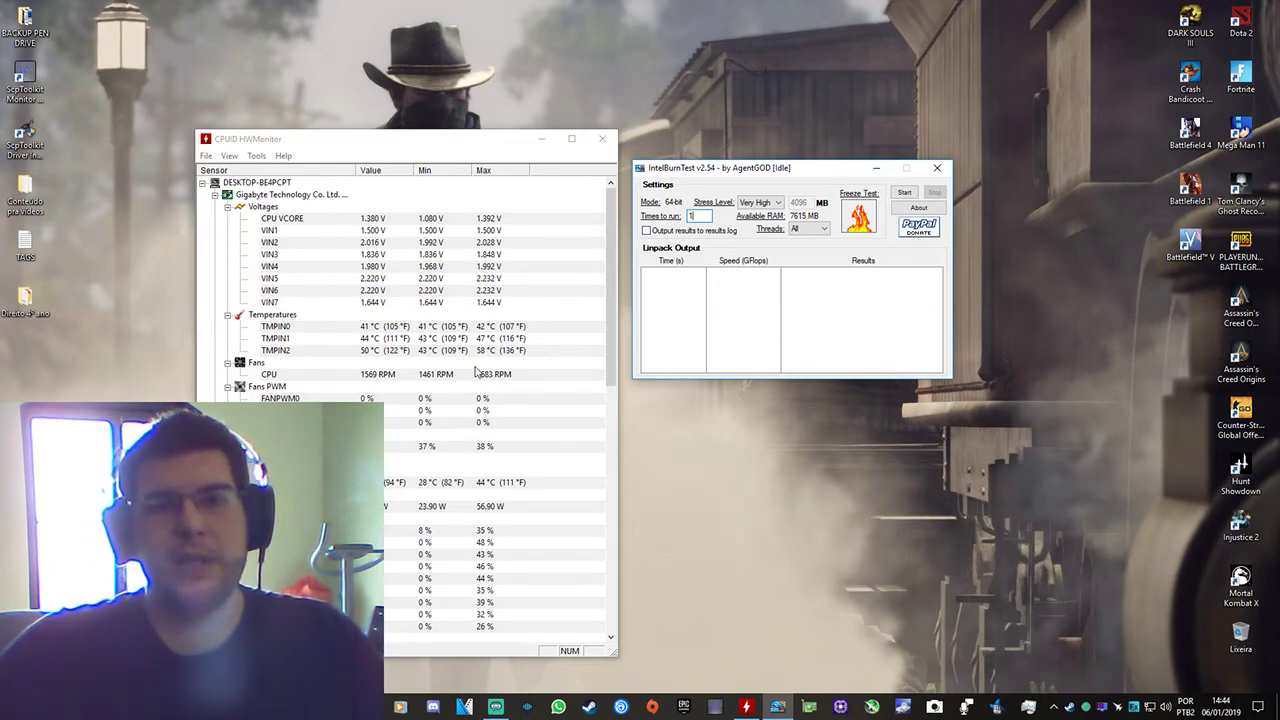
pyautogui.scroll(-1, 477, 371)
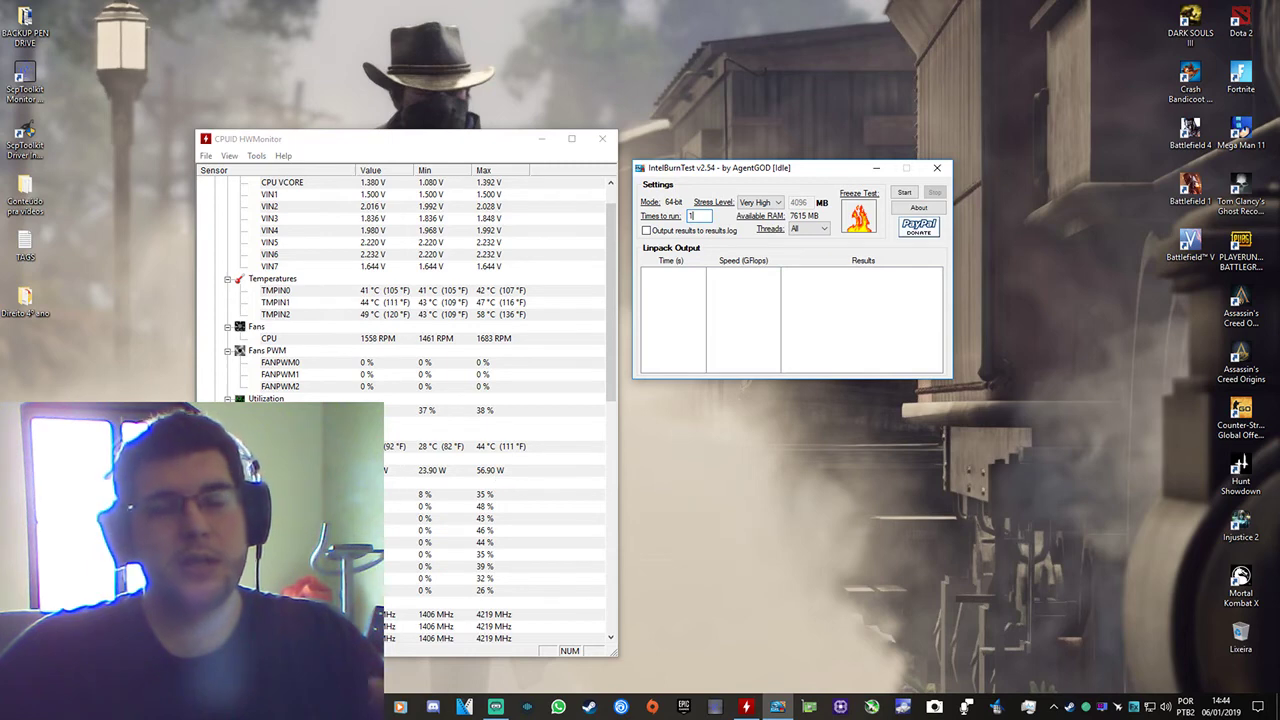
pyautogui.click(480, 446)
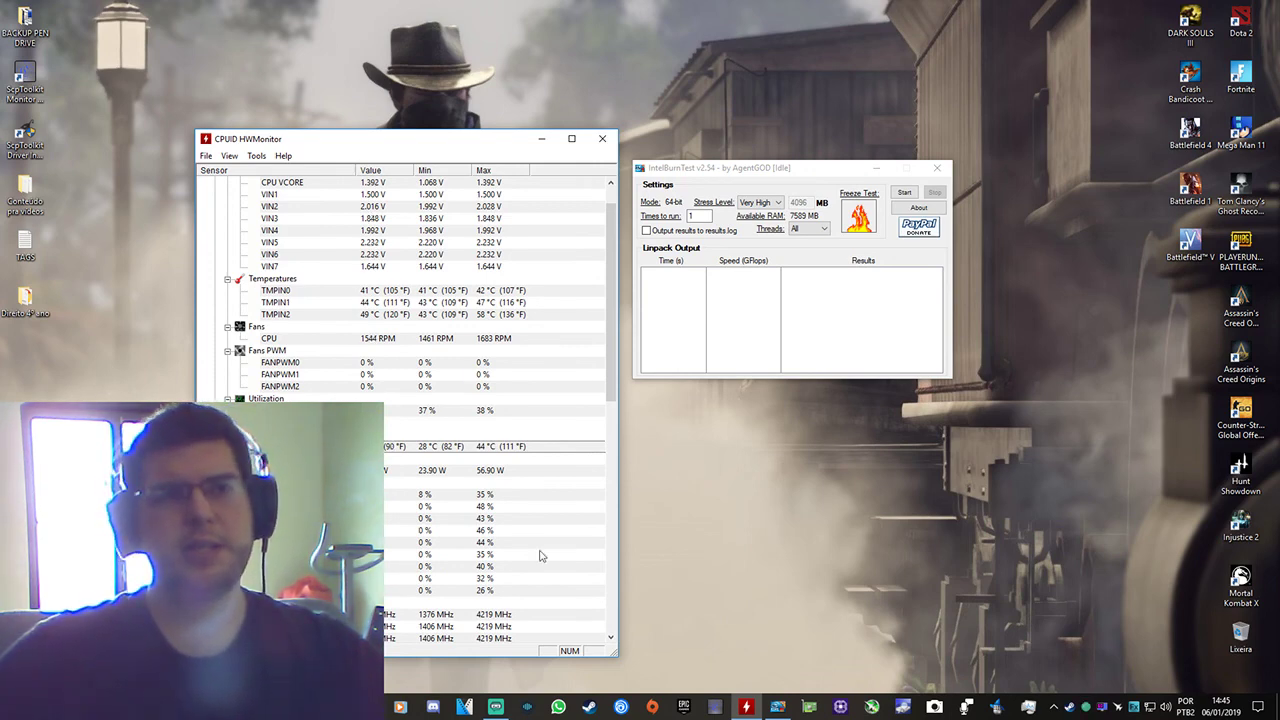
# - Switch to Streamlabs OBS
pyautogui.click(495, 707)
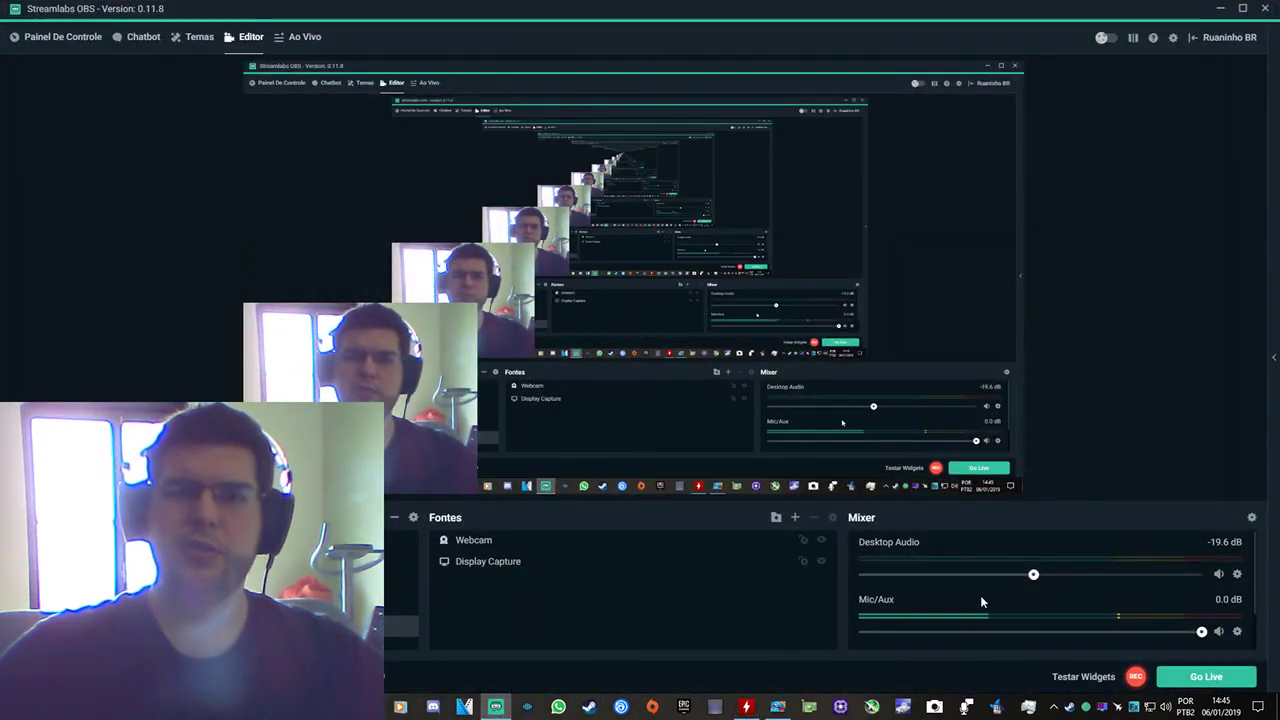